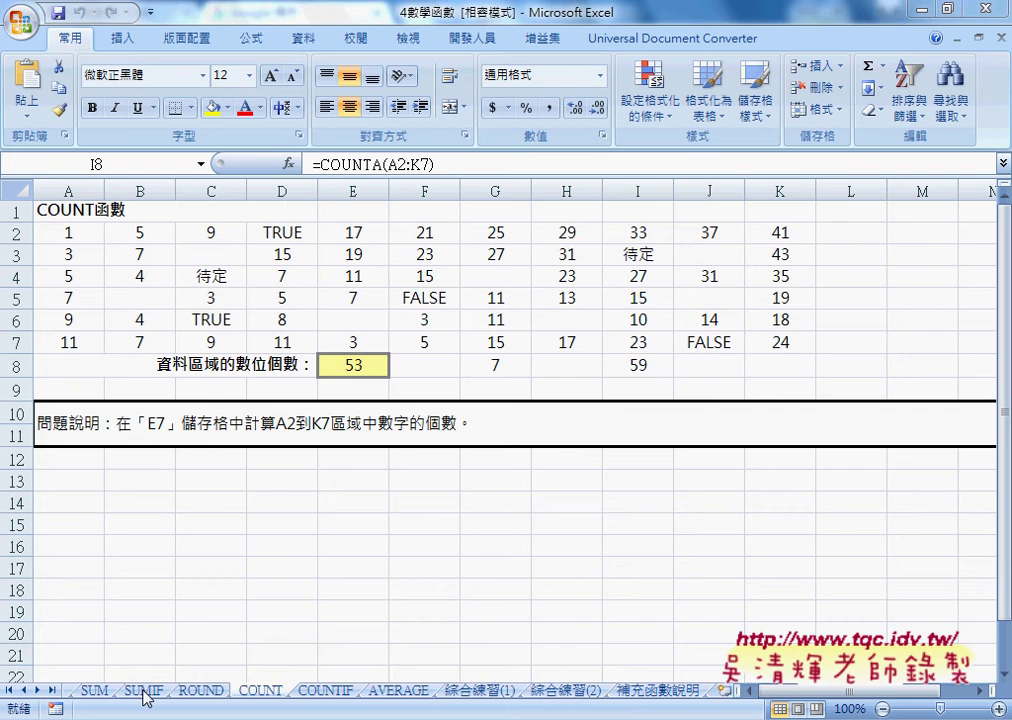
- Pass the SUMIF sheet, open 綜合練習(2), and scroll to its title and instructions
click(146, 690)
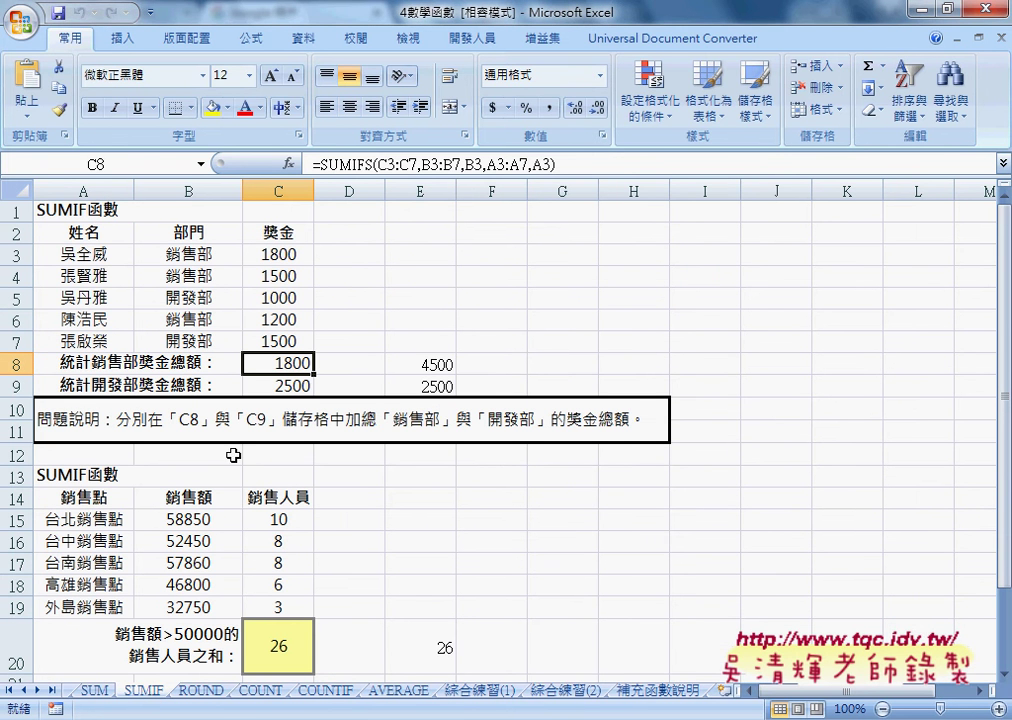
click(575, 691)
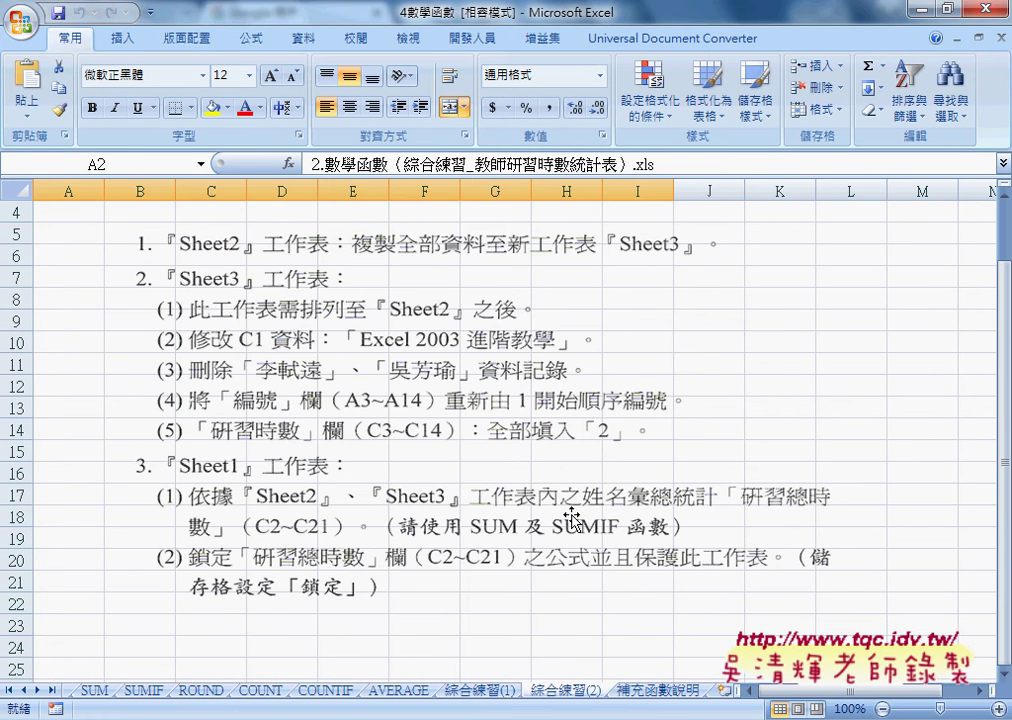
scroll(572, 518, up, 1)
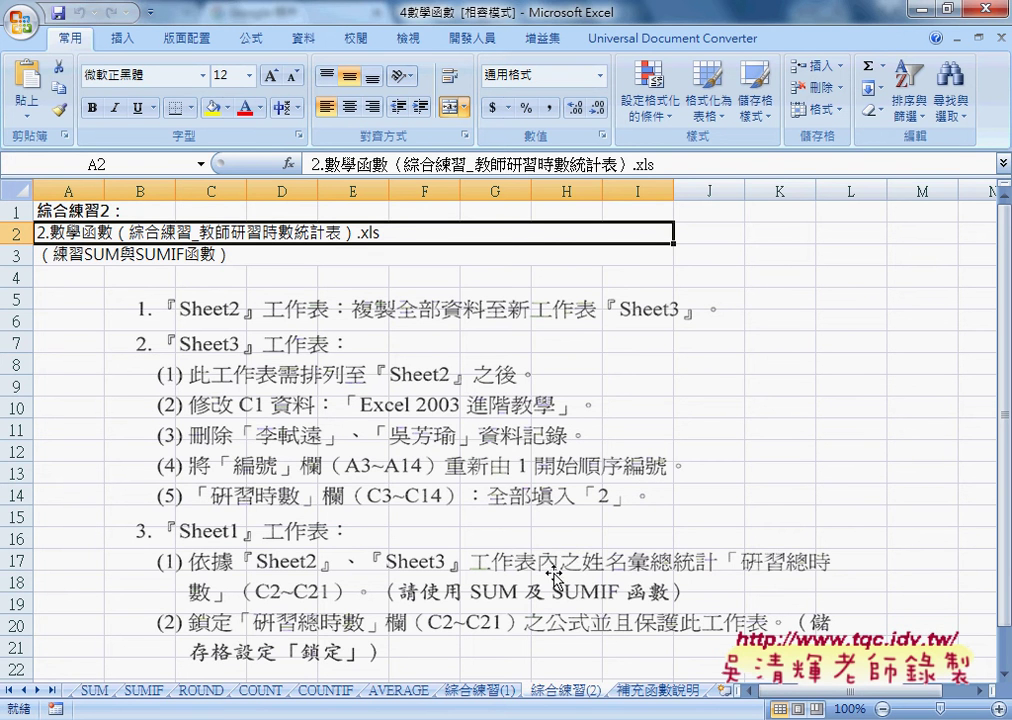
- Return to the COUNT sheet and select E8, where =COUNT(A2:K7) returns 53
click(262, 690)
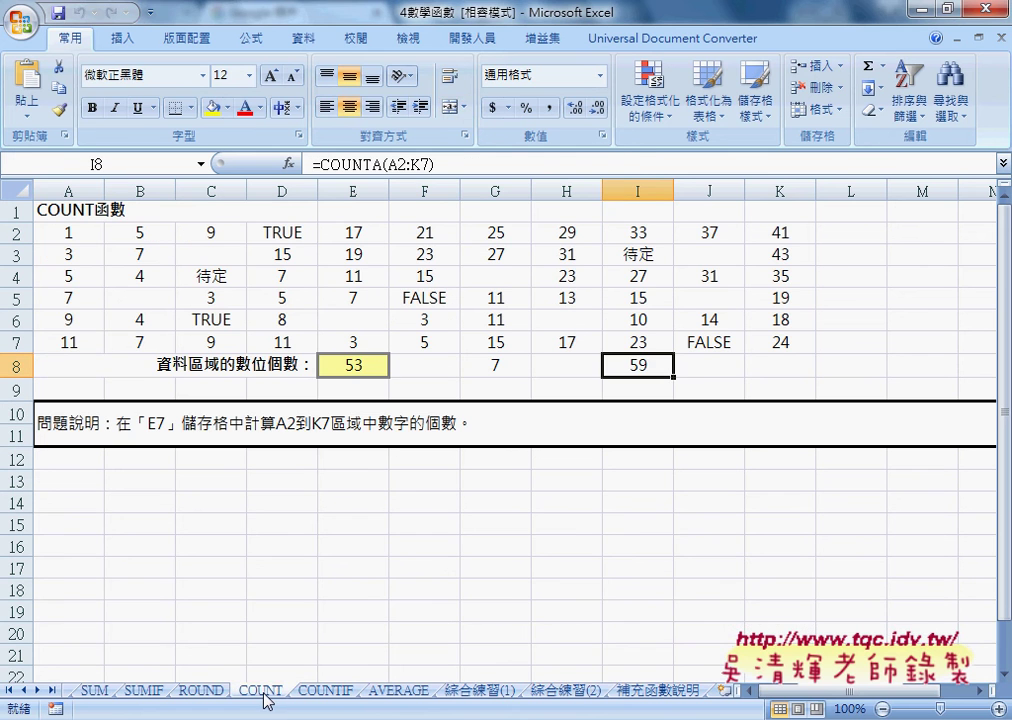
click(355, 368)
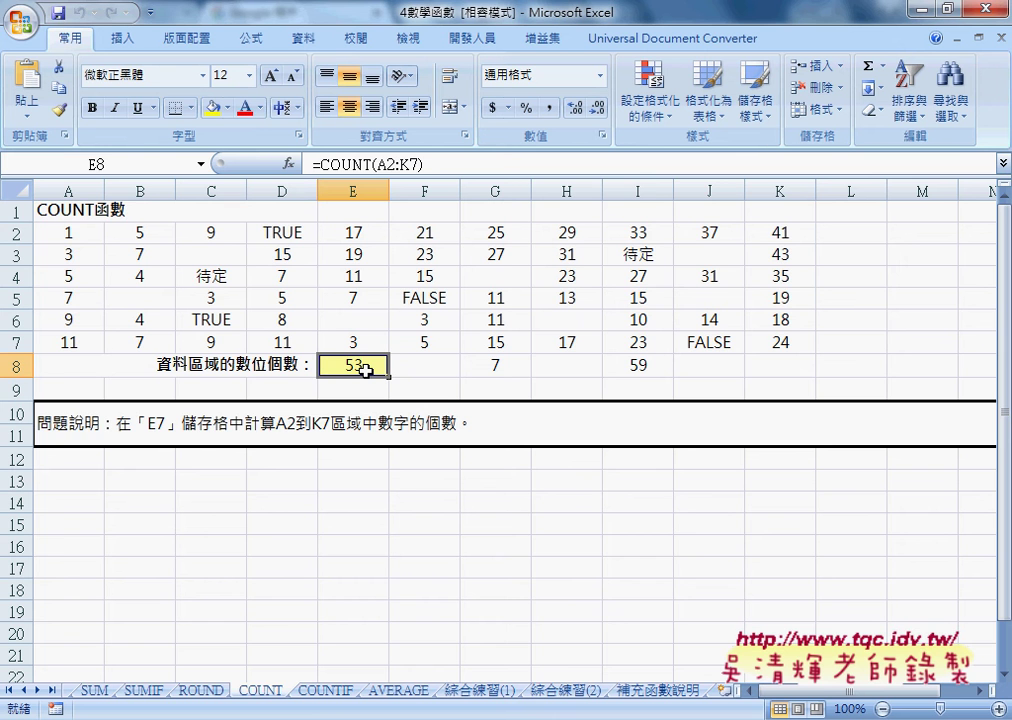
- Look over the COUNTIF sheet's tables, then move on to the 綜合練習(1) exercise sheet
click(333, 692)
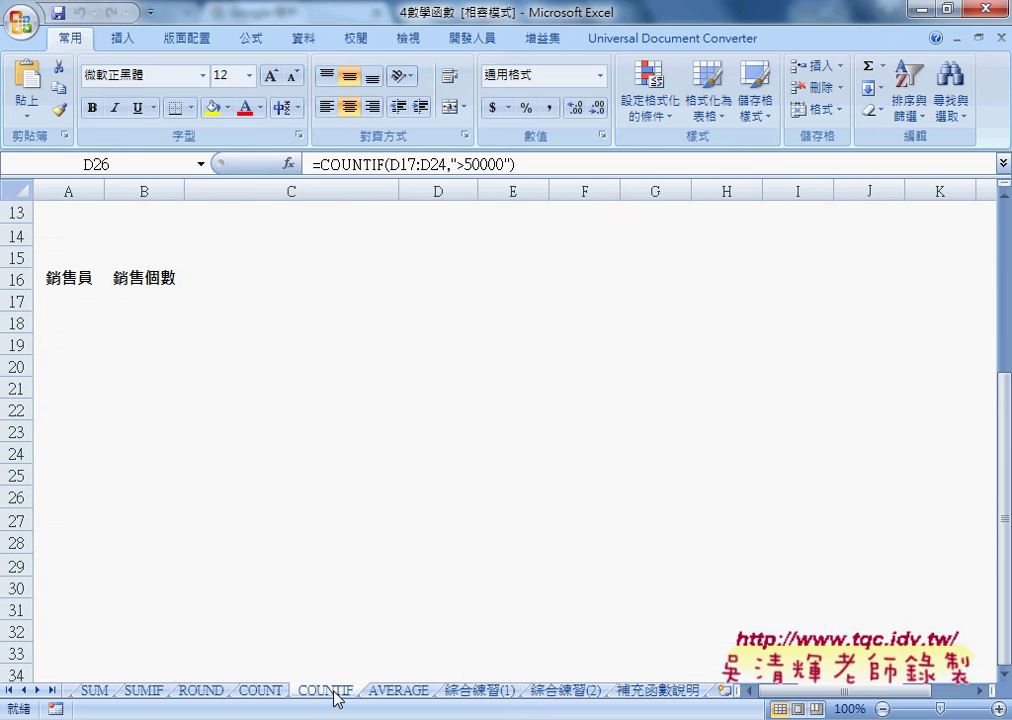
scroll(333, 692, up, 2)
scroll(333, 692, up, 1)
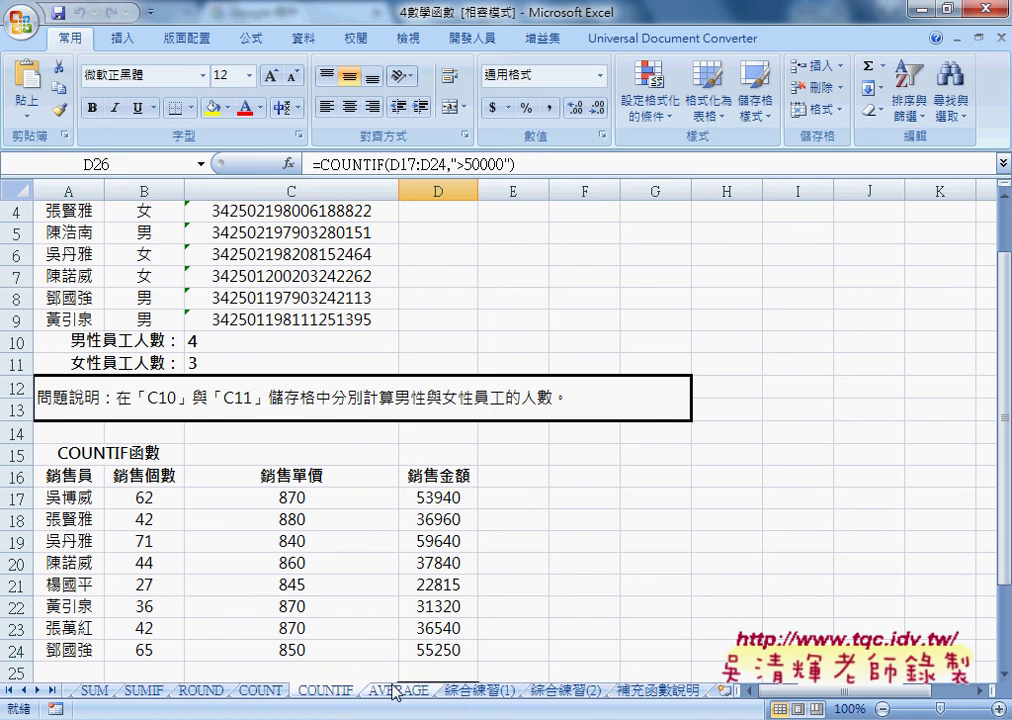
click(475, 692)
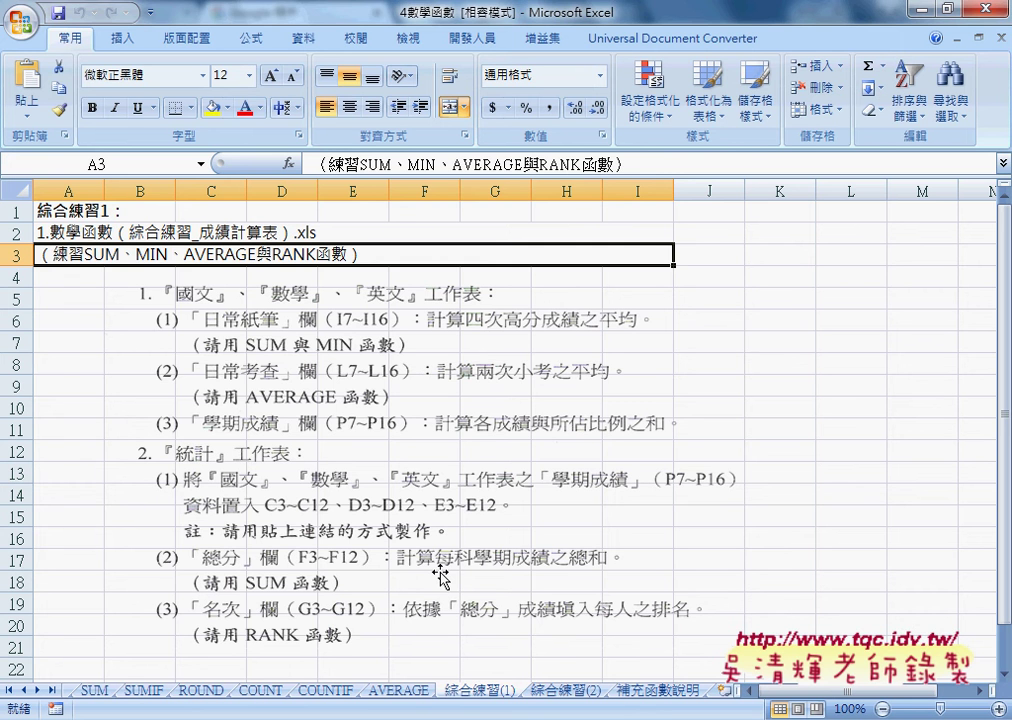
- Open the 數學函數（綜合練習_成績計算表） macro workbook from the course folder in Explorer
click(235, 719)
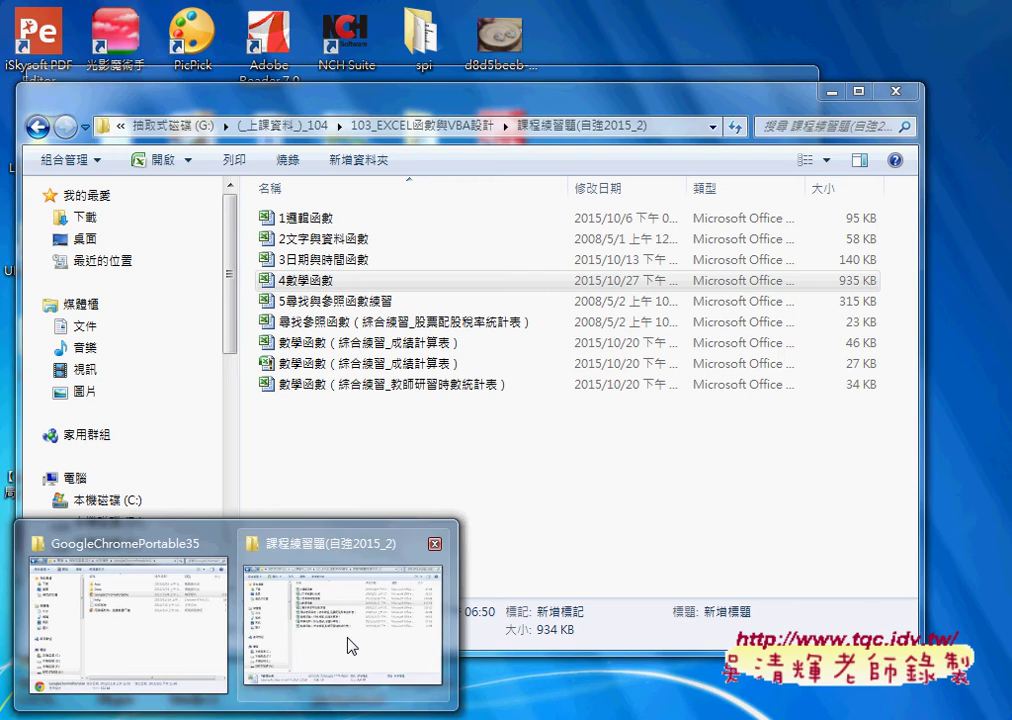
click(350, 644)
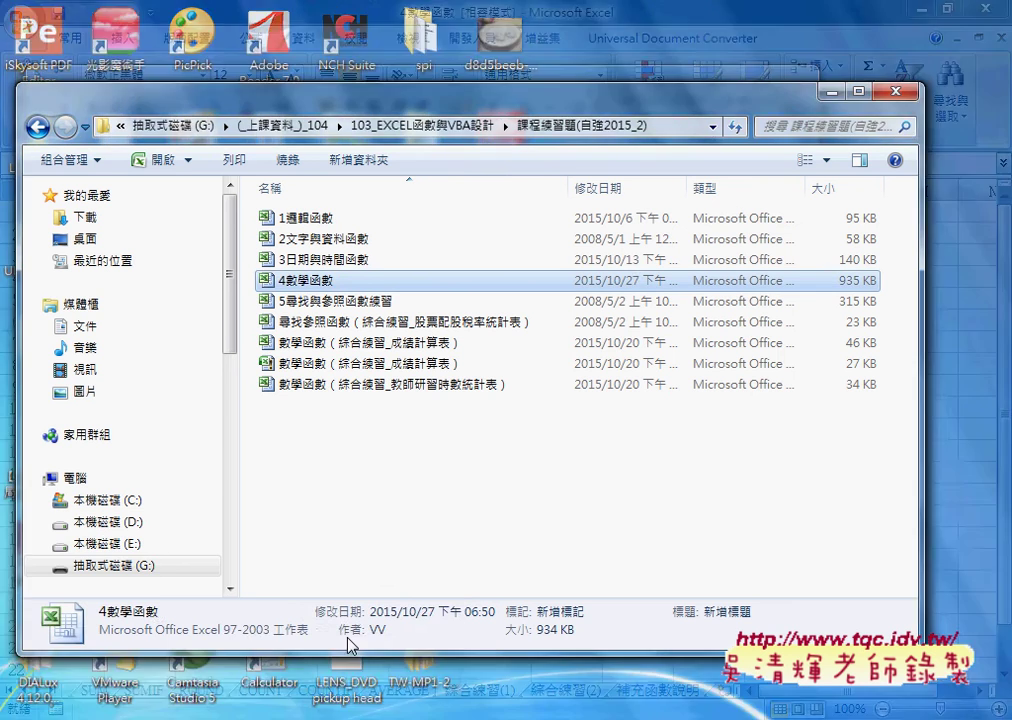
double_click(372, 364)
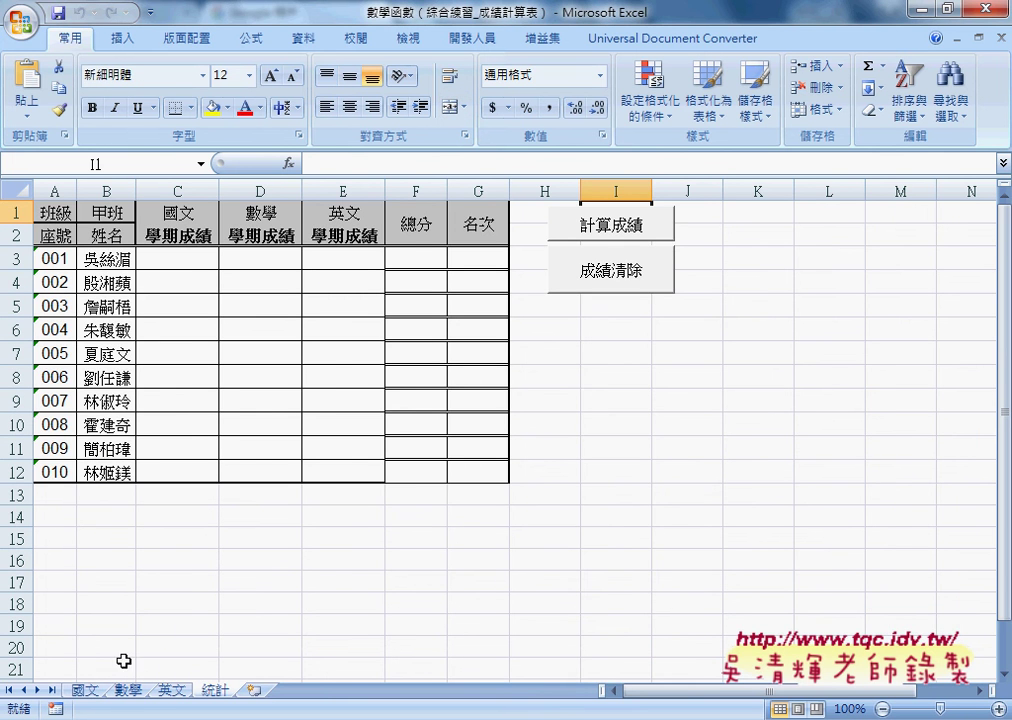
- Review the 國文, 數學 and 英文 score sheets, then run the 計算成績 macro on 統計
click(88, 691)
click(128, 691)
click(171, 691)
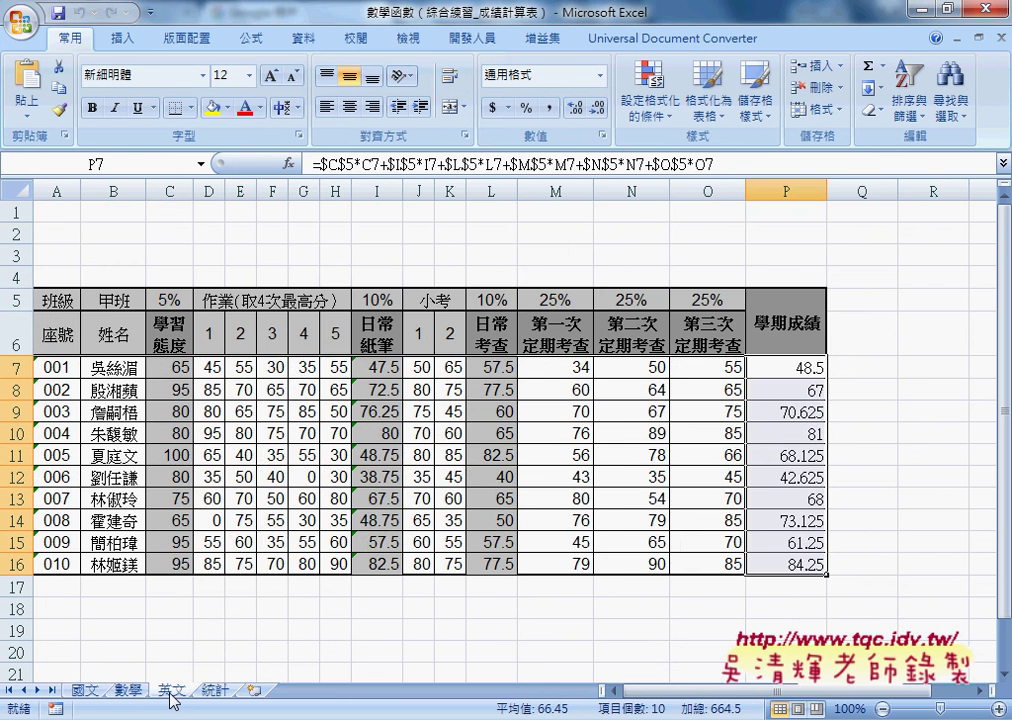
click(217, 693)
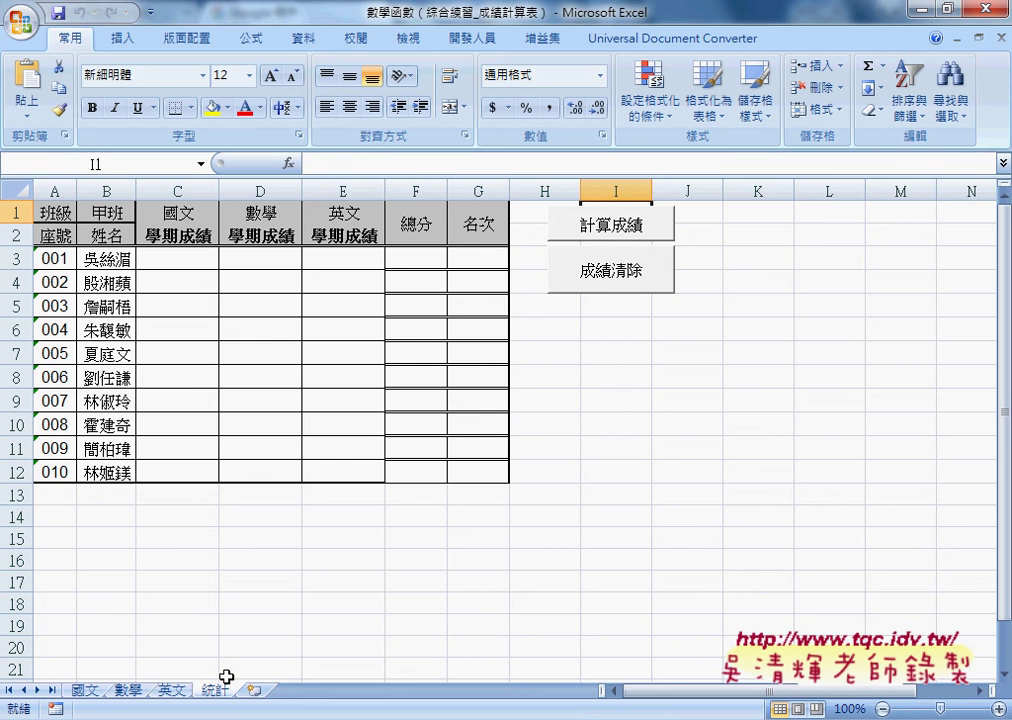
click(580, 228)
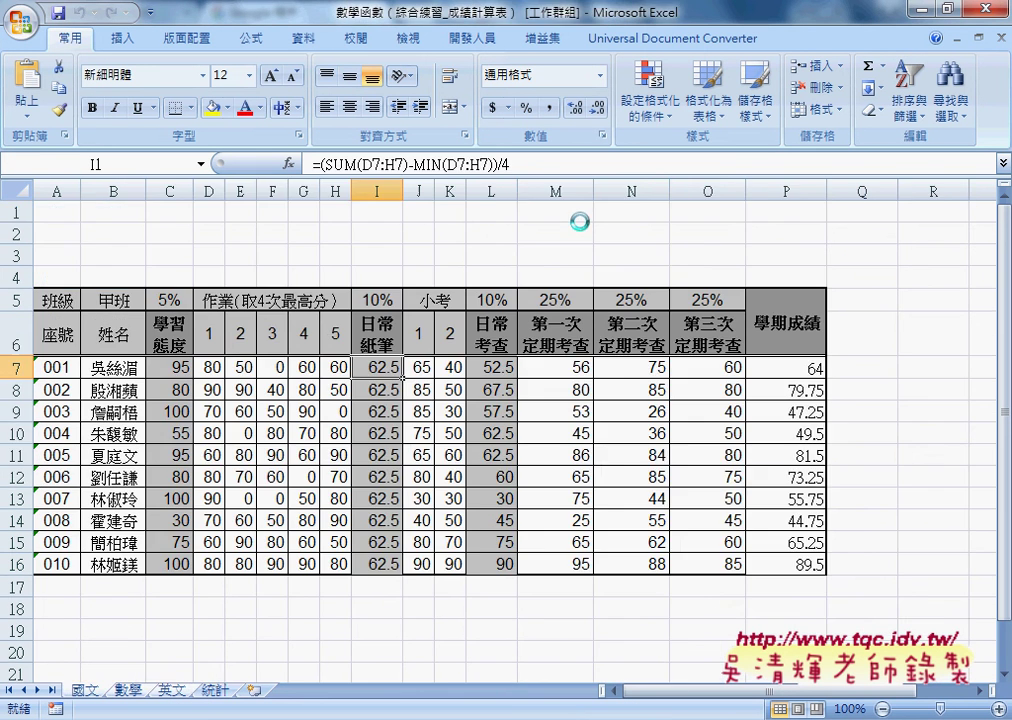
- Inspect the filled C3:G12 scores, F3:F12 總分 totals and G3:G12 名次 ranks
drag(160, 258, 469, 468)
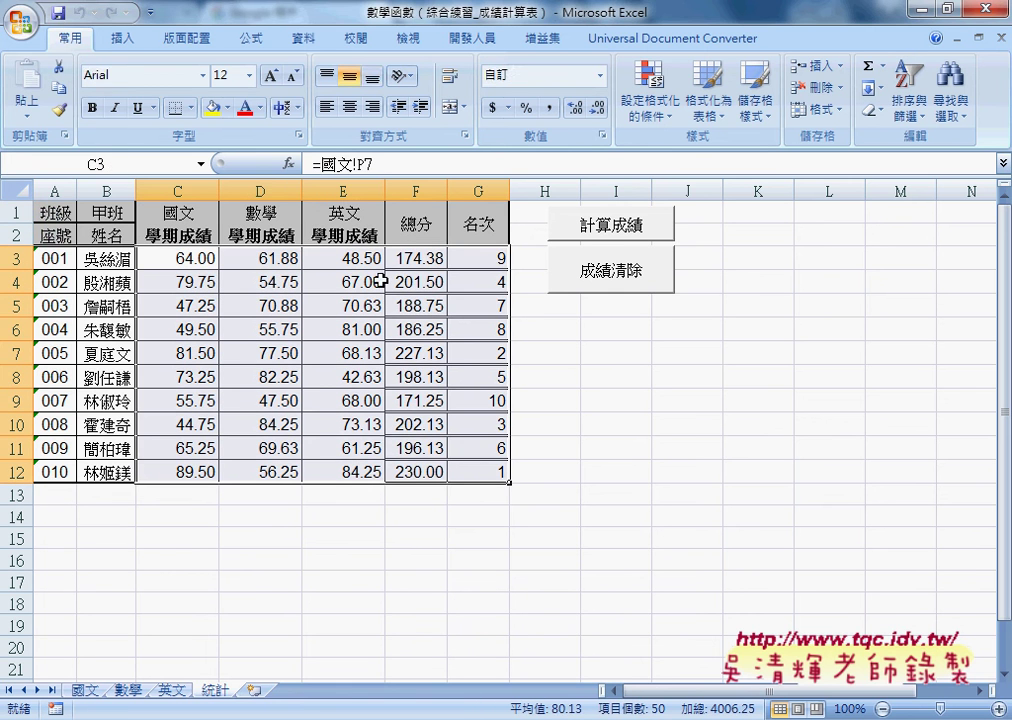
drag(425, 260, 423, 467)
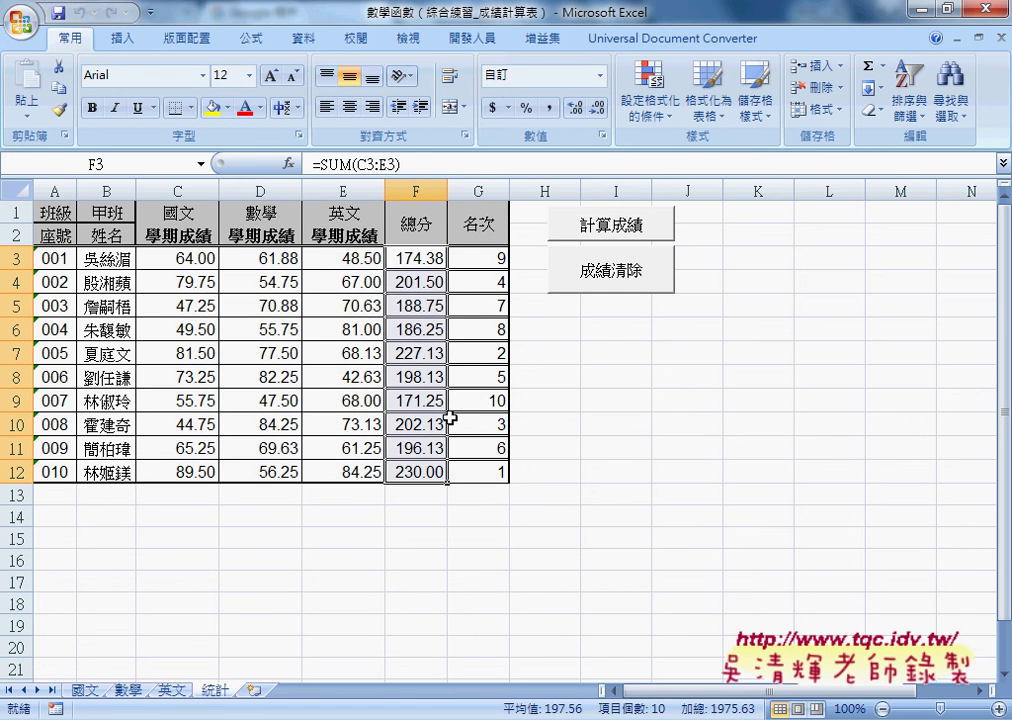
drag(488, 262, 480, 474)
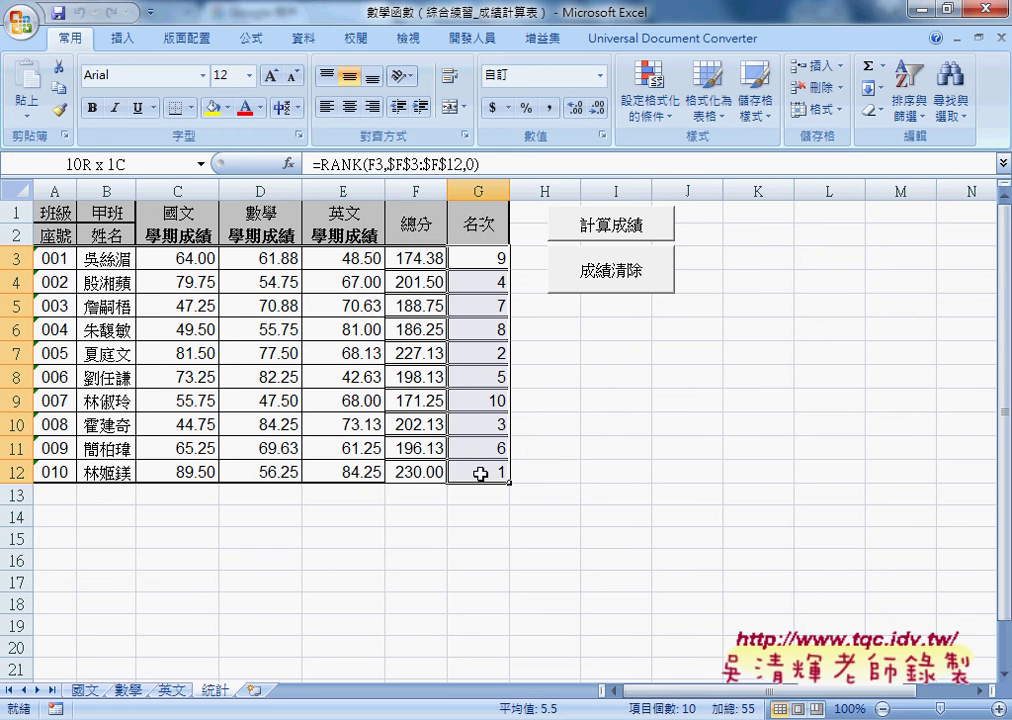
click(86, 690)
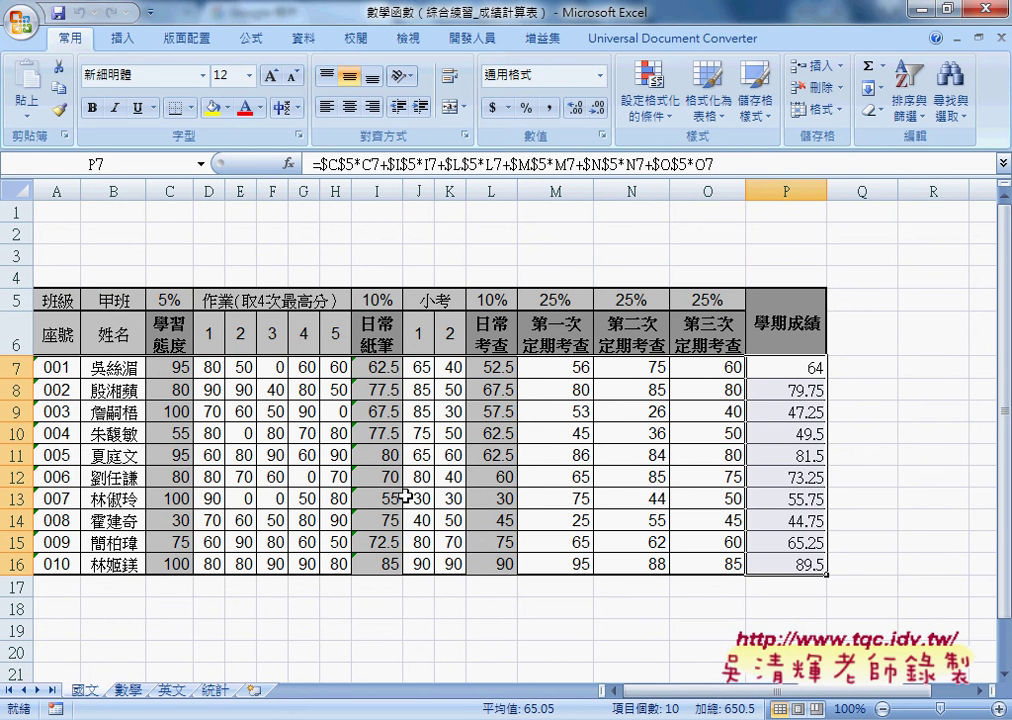
click(215, 690)
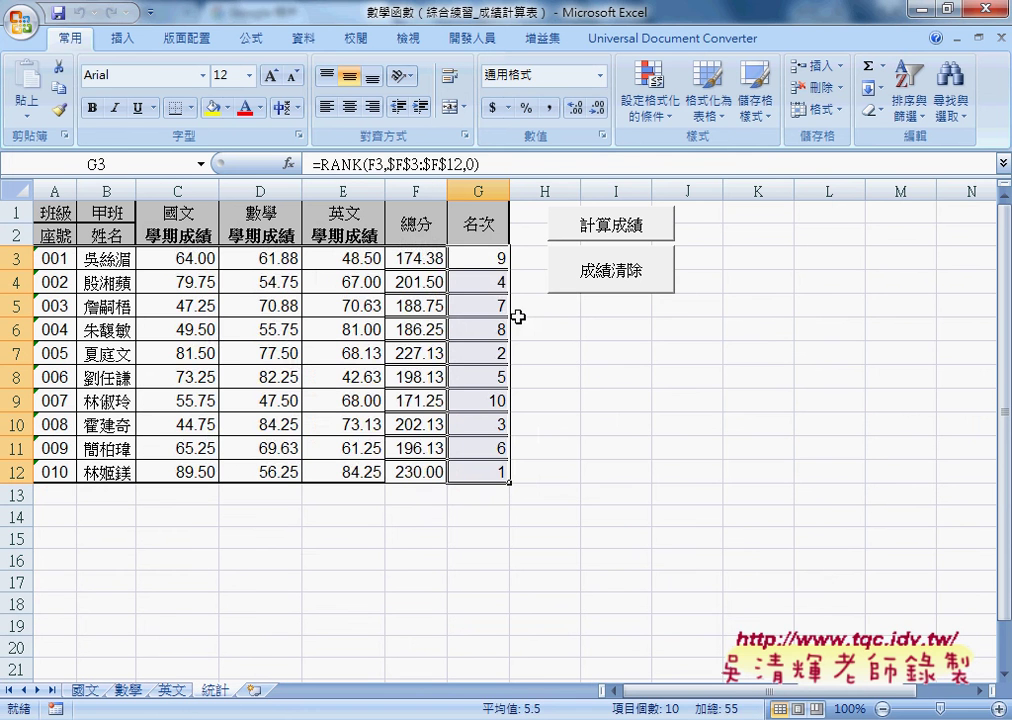
- Clear the table with 成績清除, rerun 計算成績, and select the refilled scores
click(578, 287)
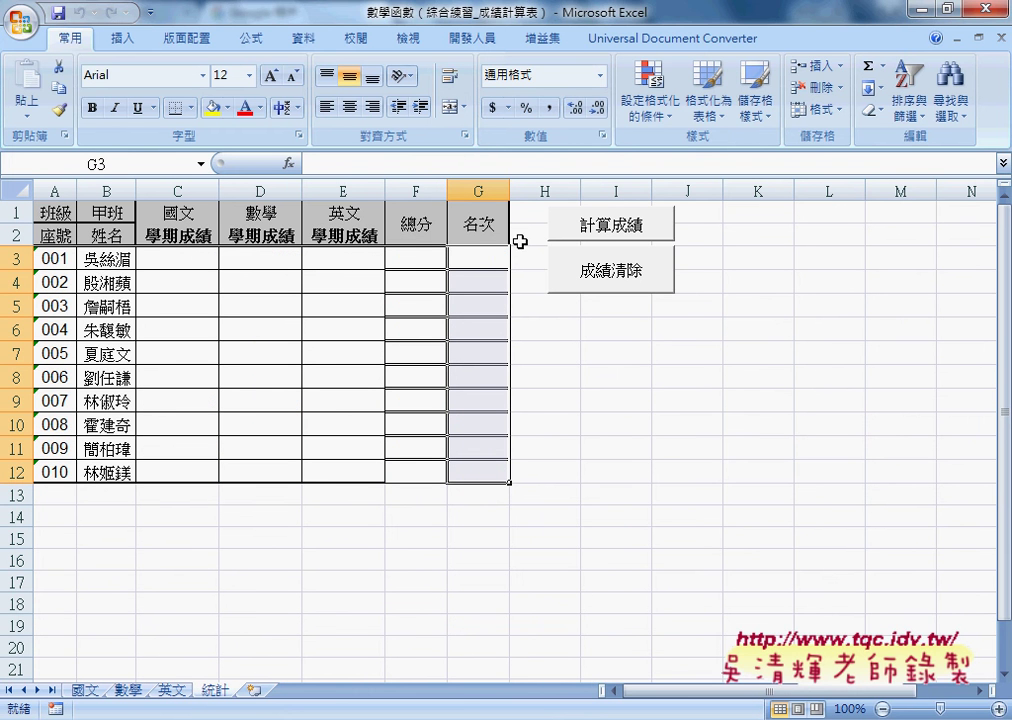
click(590, 231)
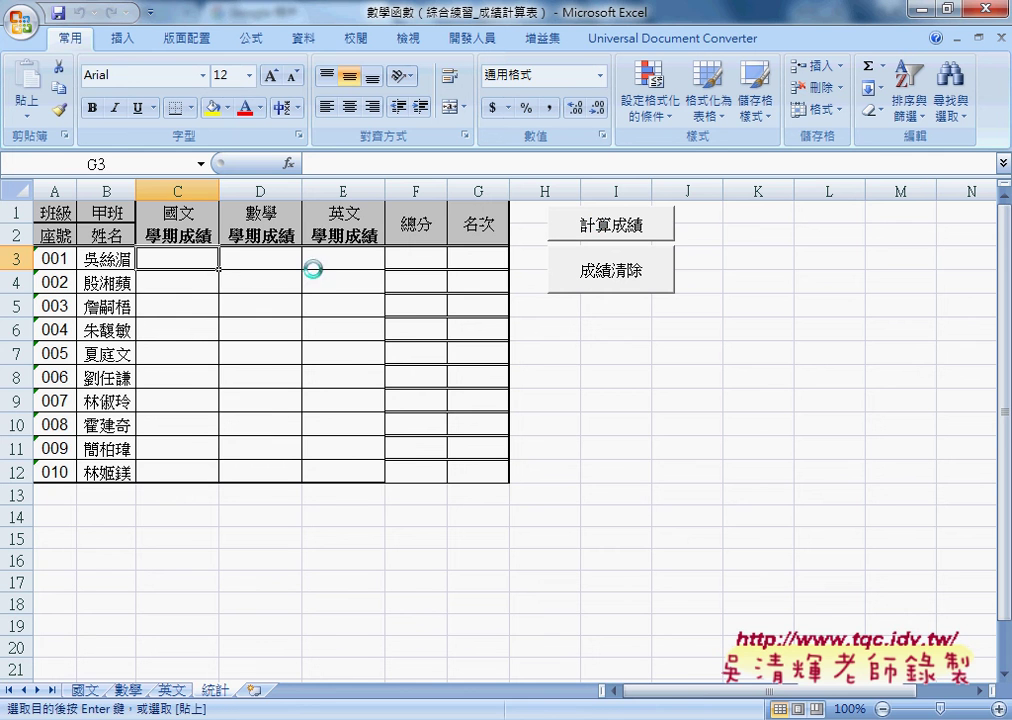
drag(152, 258, 475, 475)
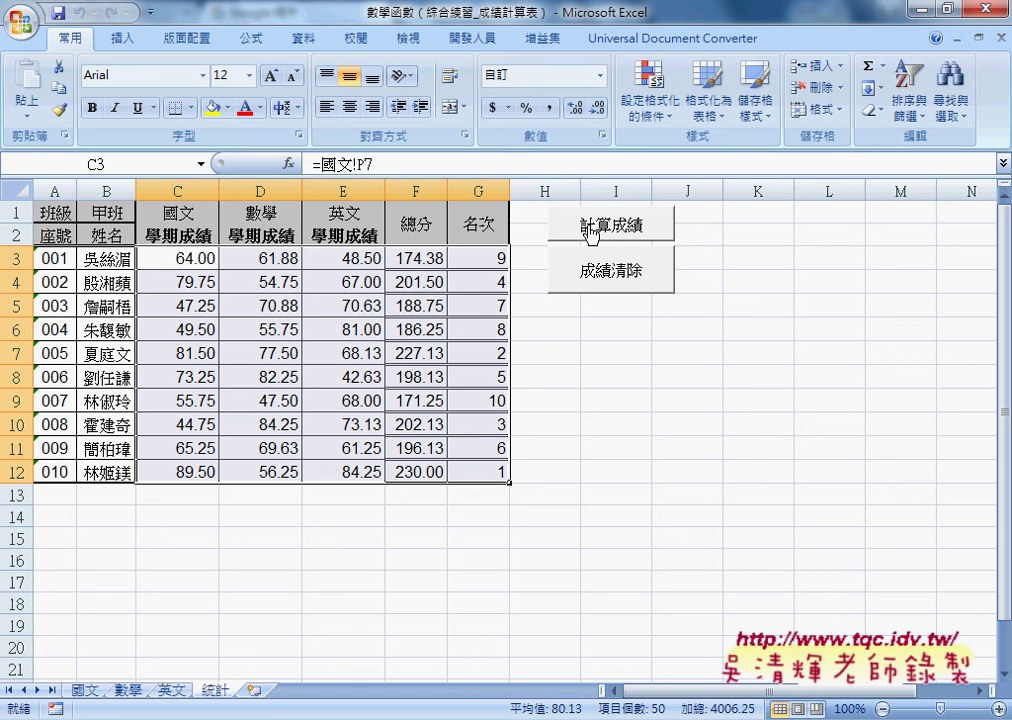
- Right-click the 計算成績 button, then bring up the 開發人員 (Developer) ribbon tab
right_click(592, 235)
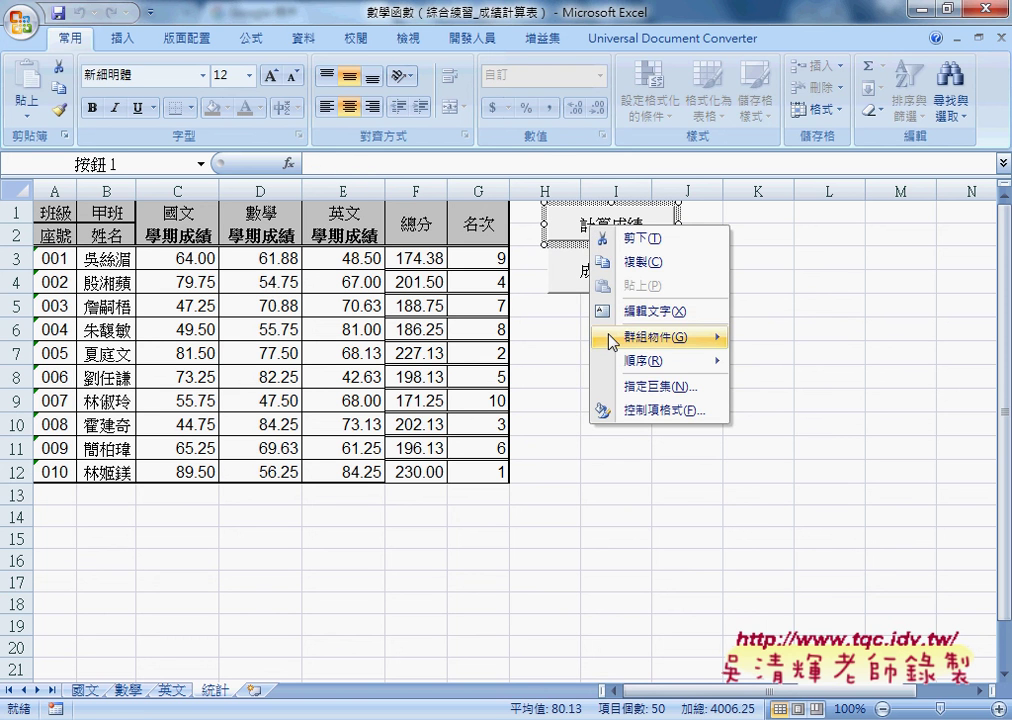
click(474, 42)
click(480, 42)
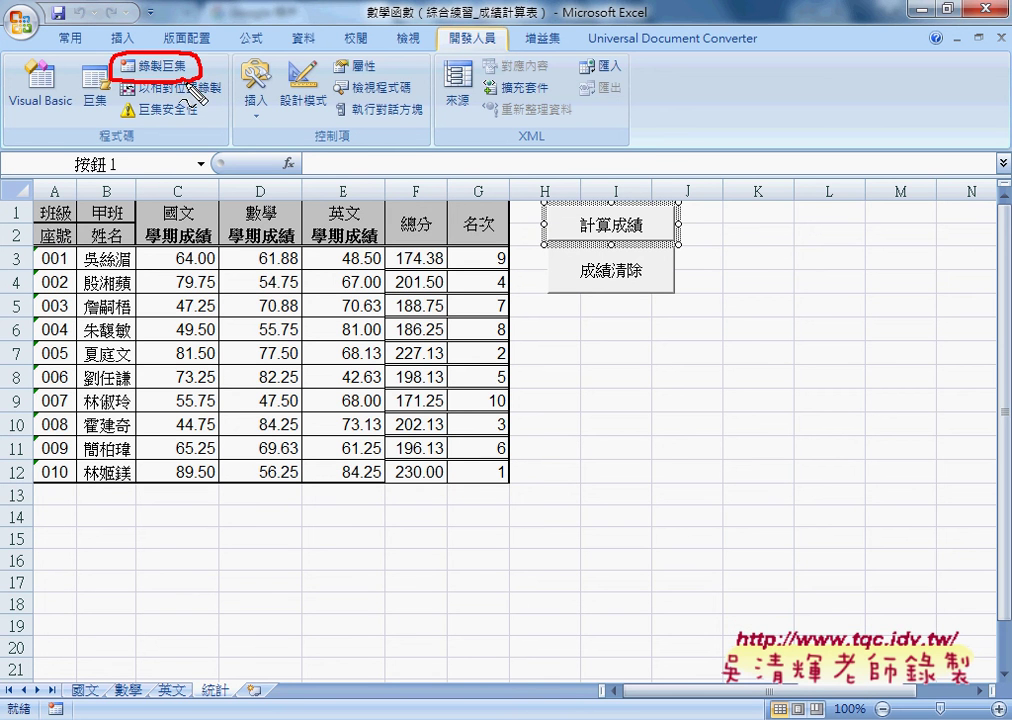
drag(260, 155, 205, 88)
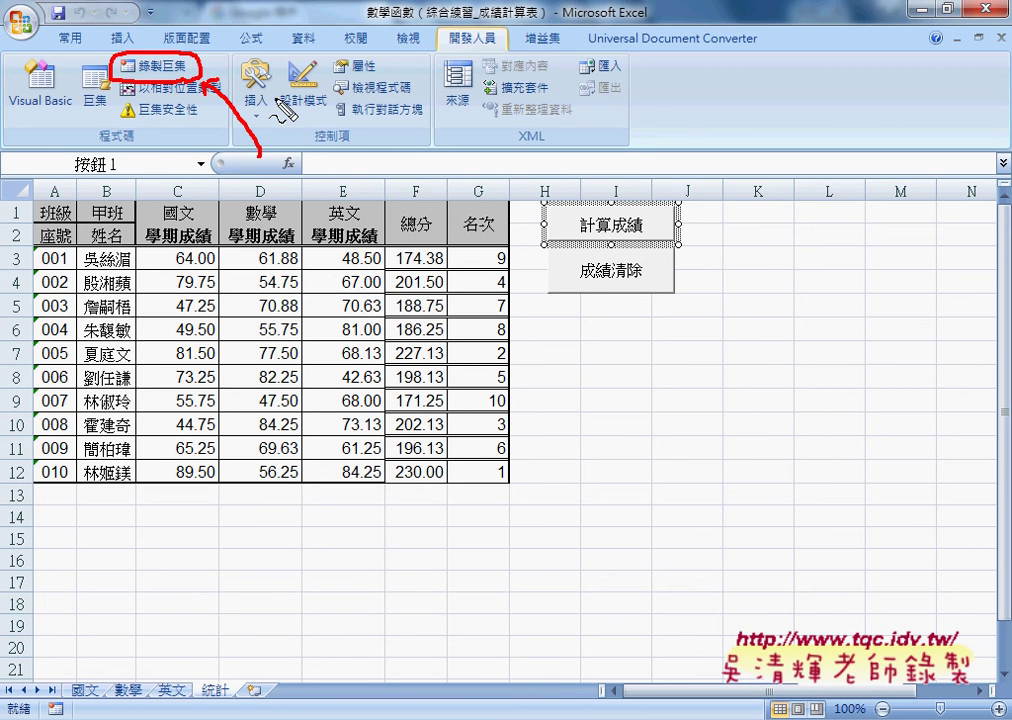
drag(470, 52, 486, 54)
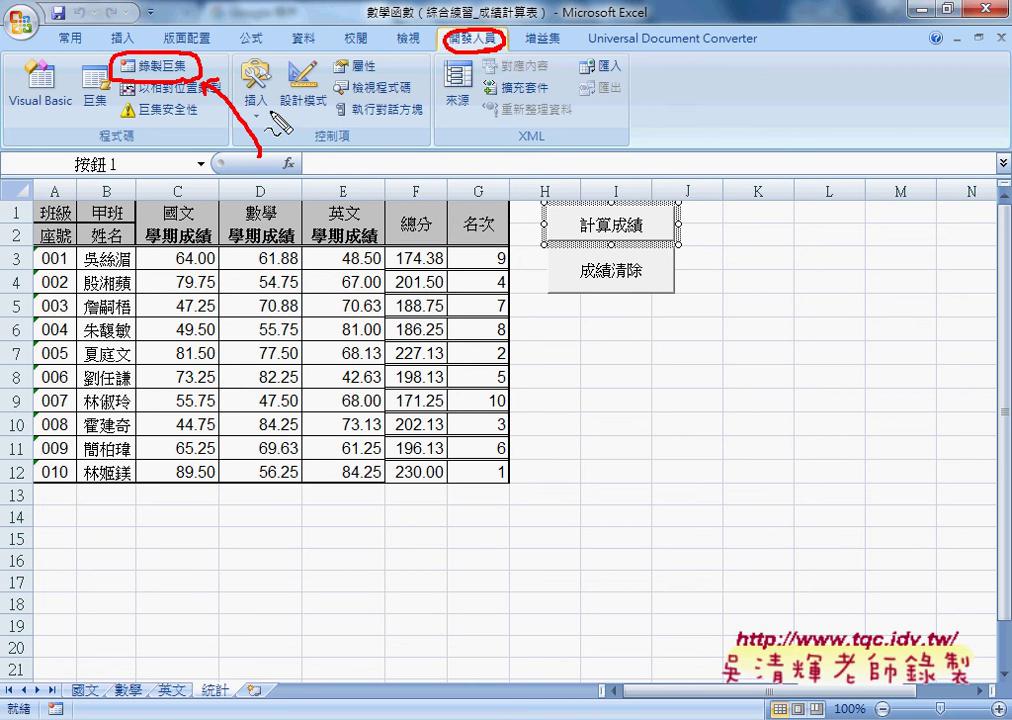